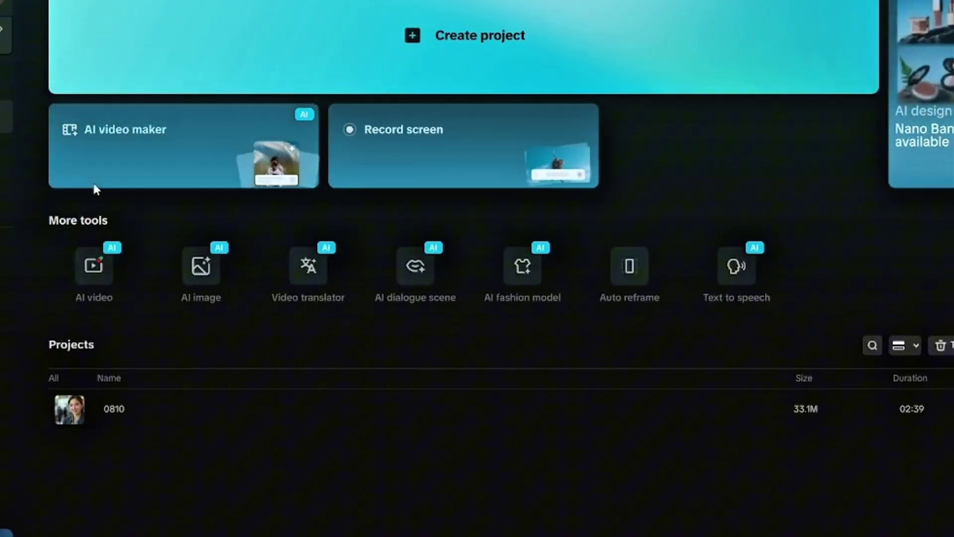
Launch the AI video maker card to reach the Instant AI video setup
click(140, 135)
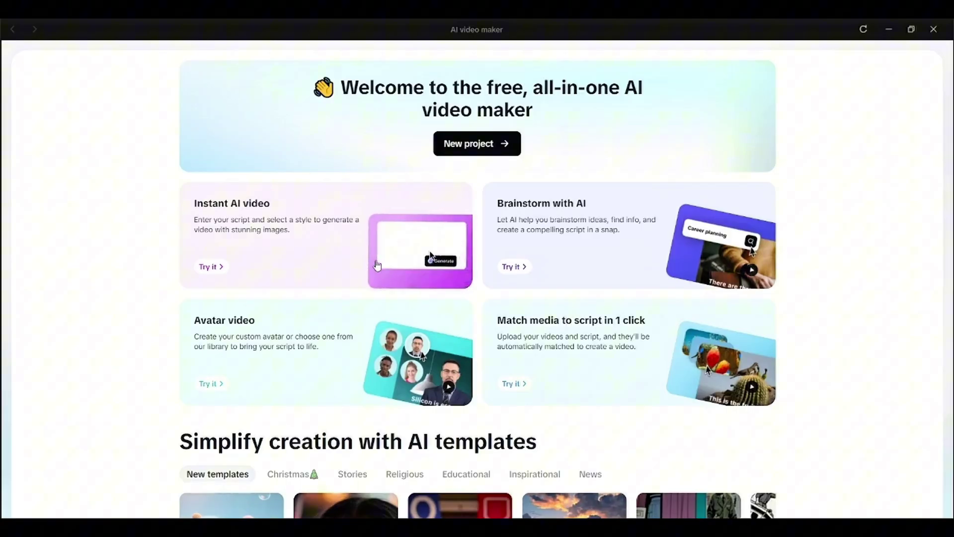
Start an Instant AI video and enter the Ice Queen and Giant Wolf Pack prompt
click(537, 401)
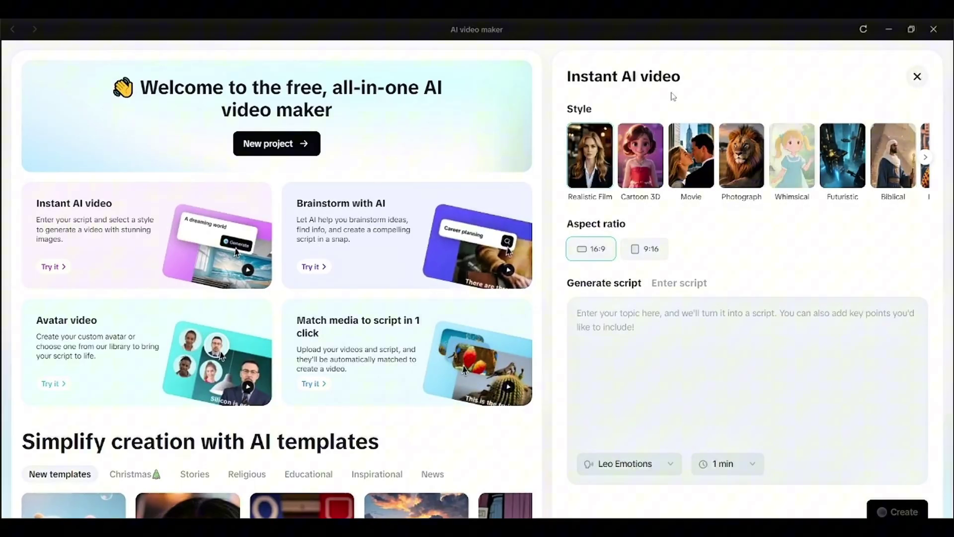
scroll(735, 152, down, 2)
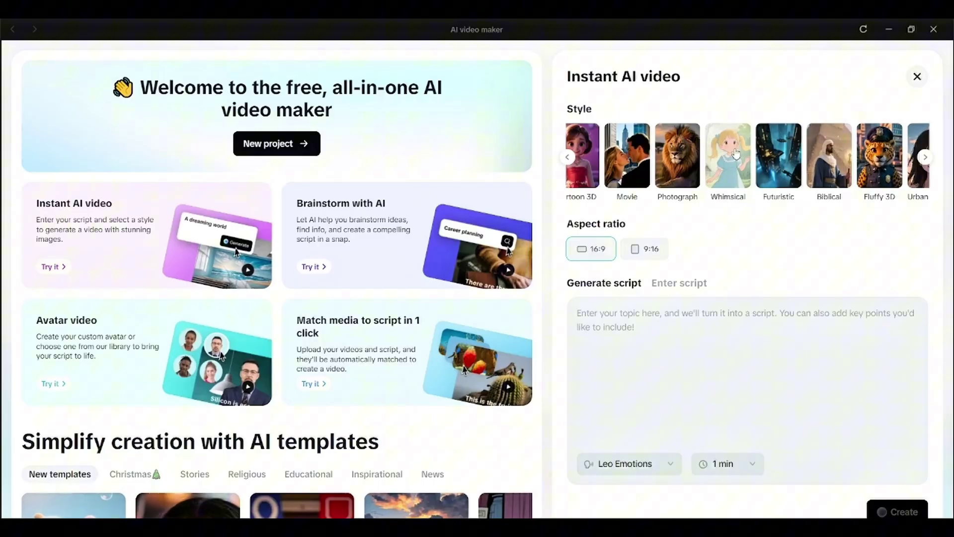
scroll(736, 152, up, 2)
click(646, 249)
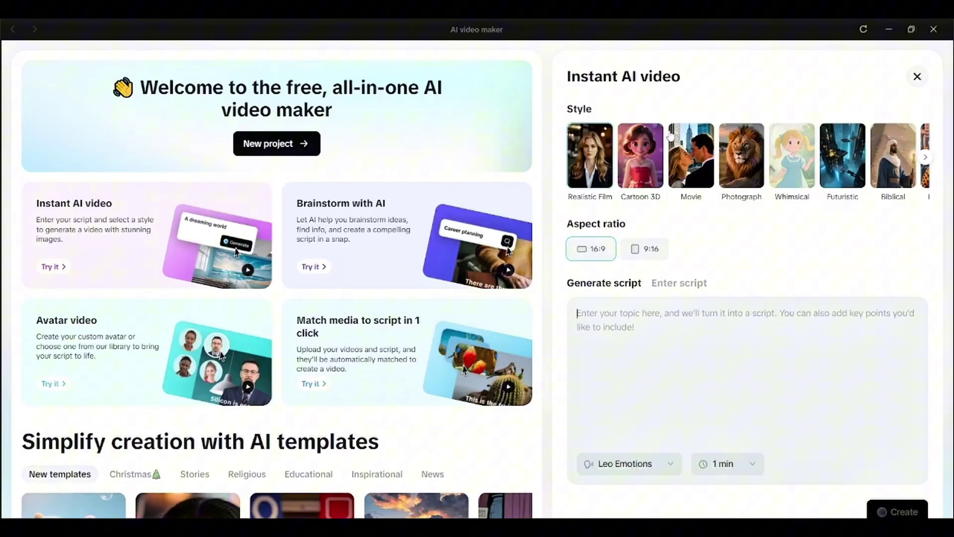
scroll(633, 163, right, 2)
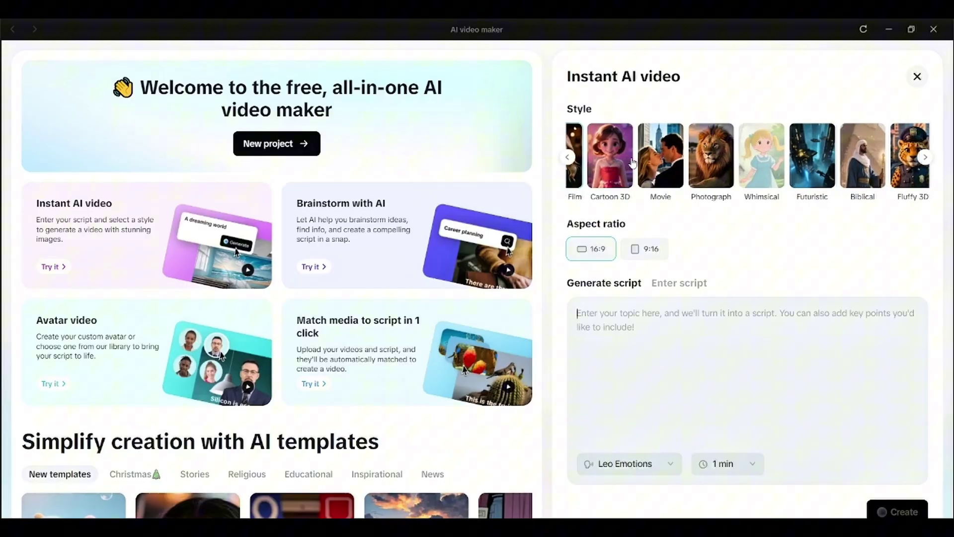
scroll(633, 163, right, 2)
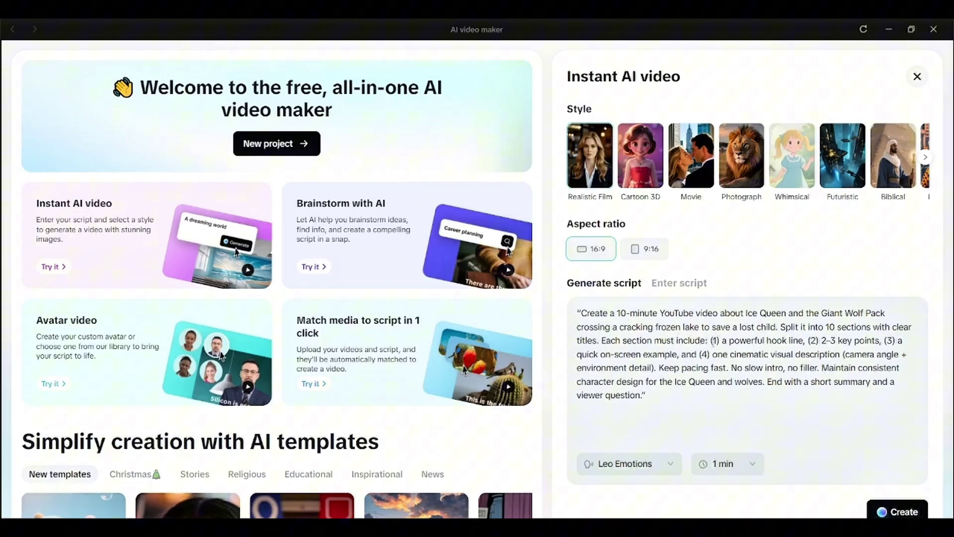
Put the prompt's numbered requirements on their own lines
key(Return)
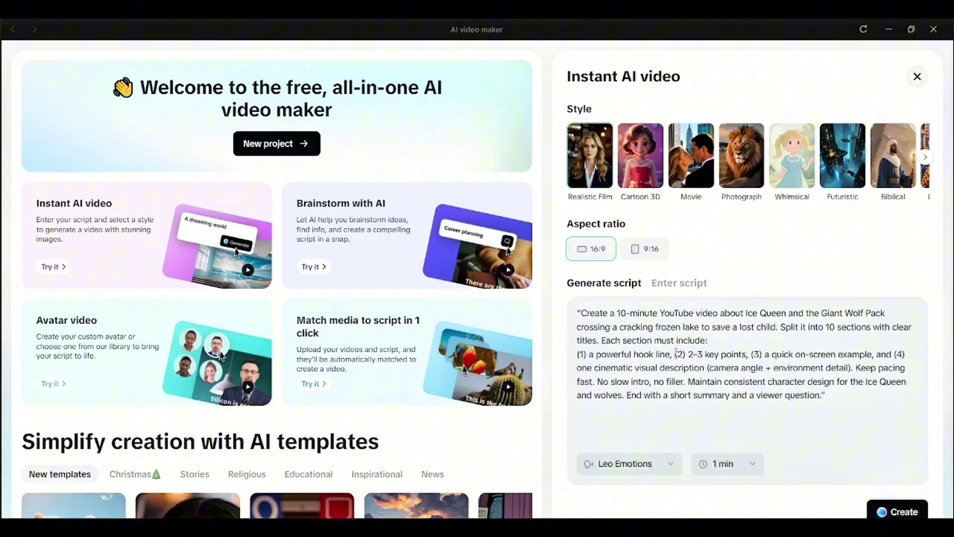
key(Return)
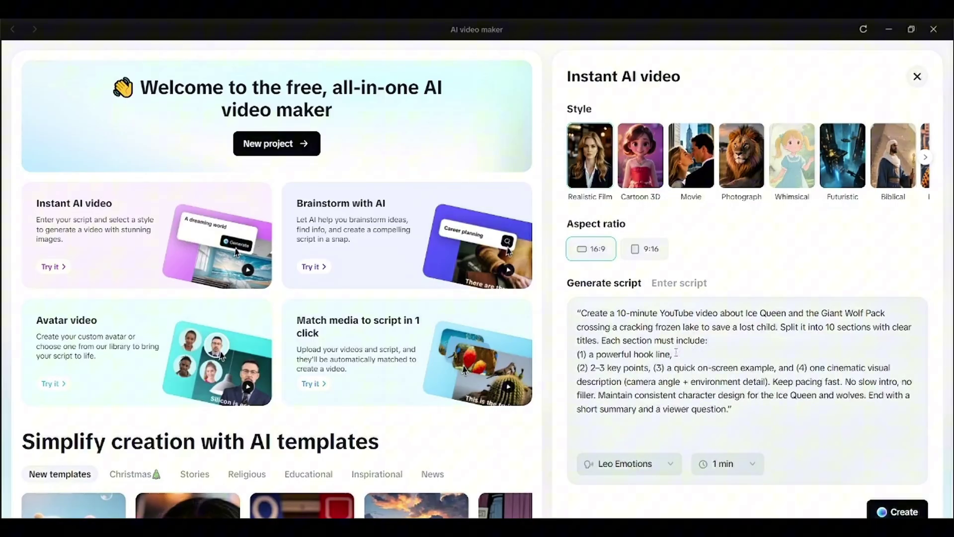
click(654, 368)
key(Return)
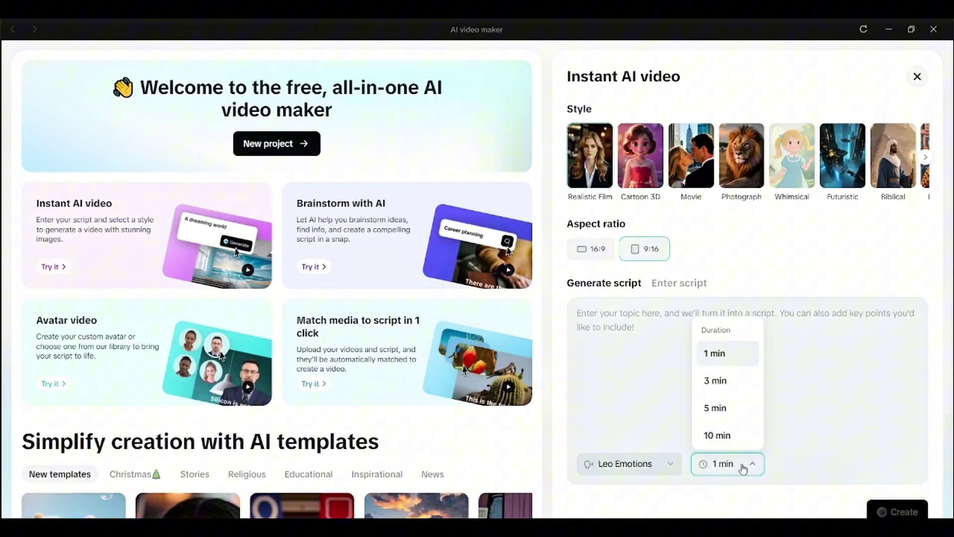
Set the video duration to 5 minutes and generate the video
click(637, 464)
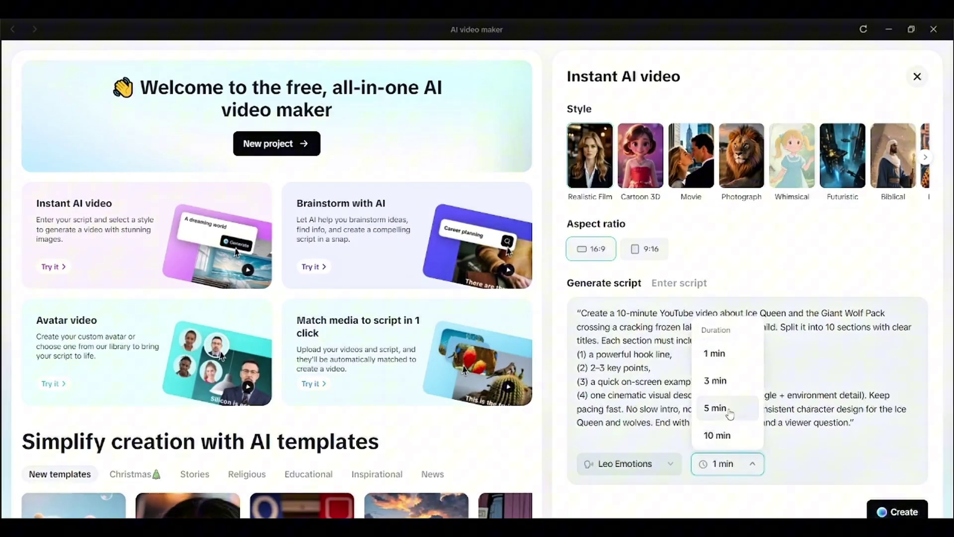
click(724, 411)
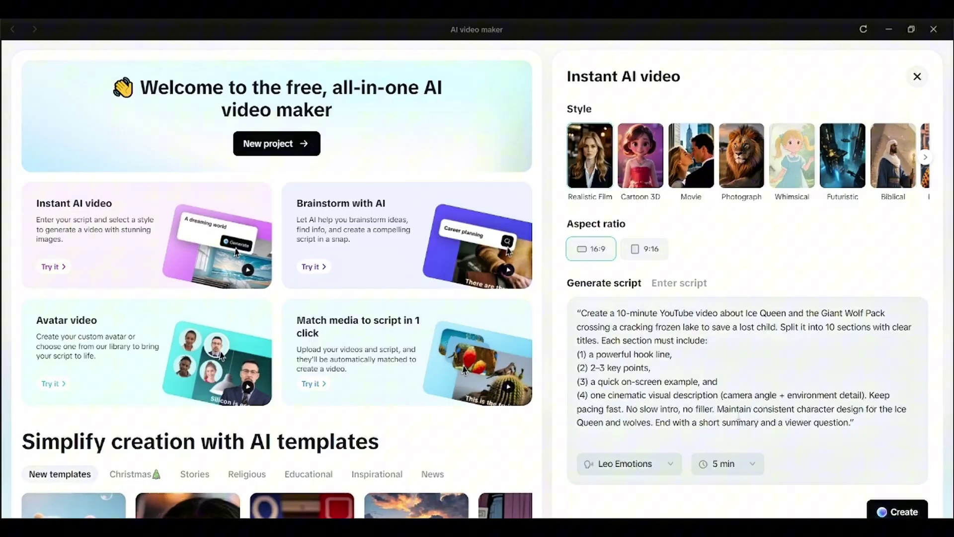
click(902, 512)
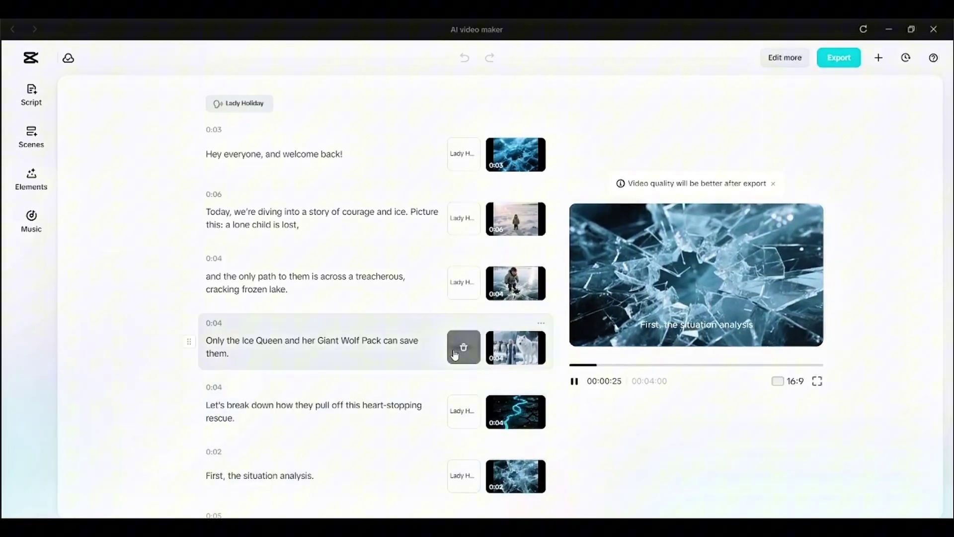
Preview scene 4 and try AI Rewrite on the word 'Ice', then dismiss it
click(455, 354)
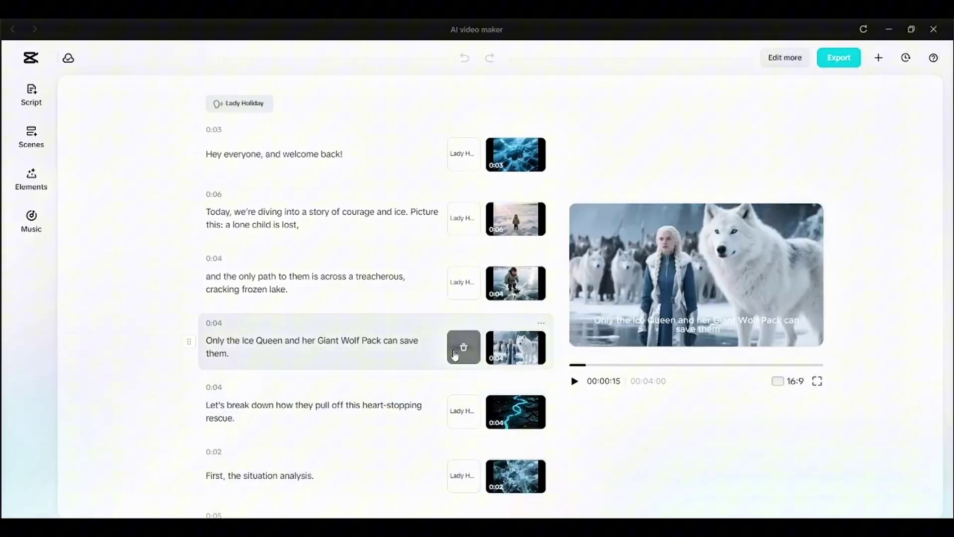
double_click(245, 341)
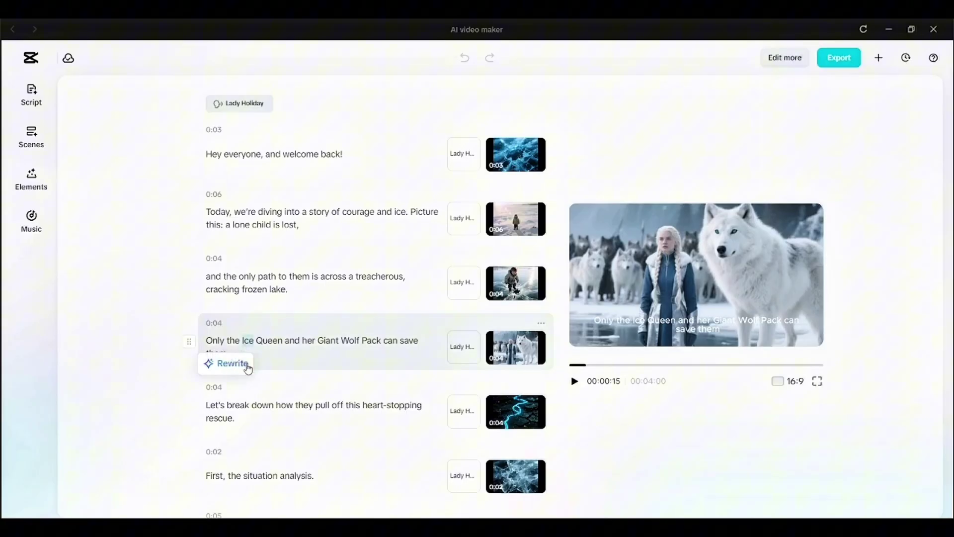
click(249, 367)
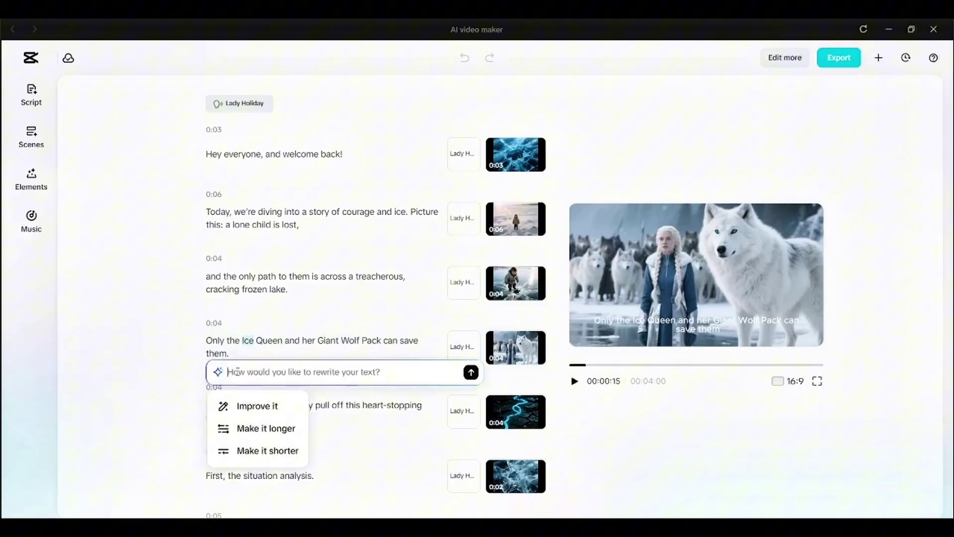
click(253, 344)
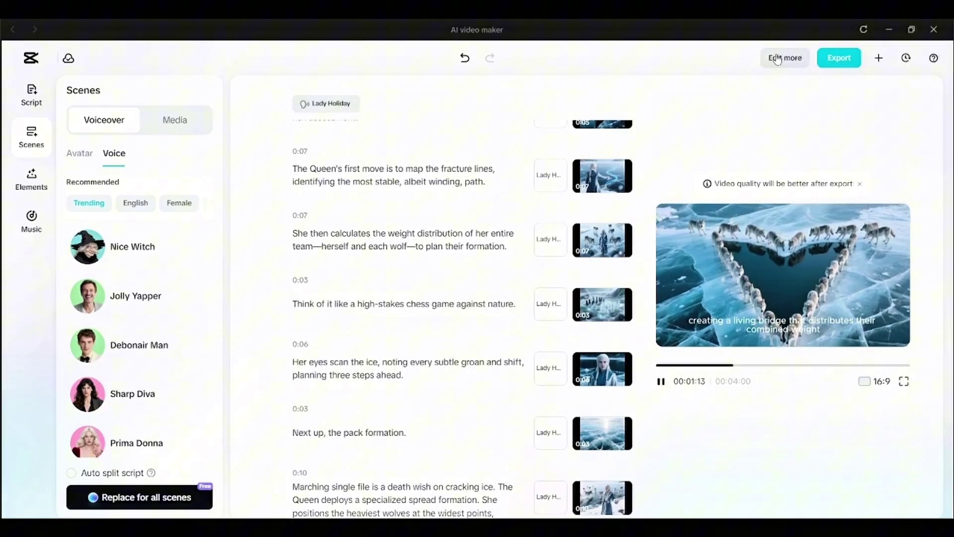
Open the draft in the full editor and play it, including from about 42 seconds
click(777, 58)
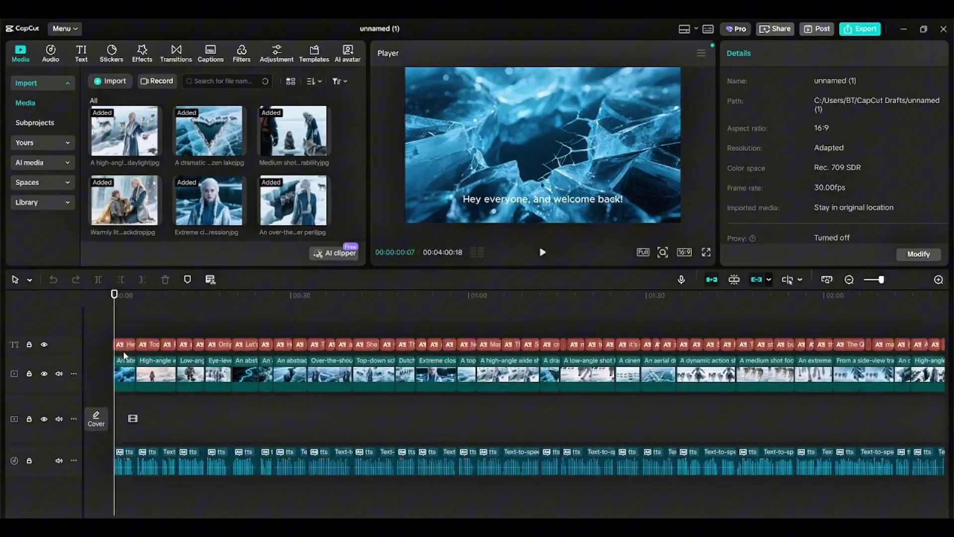
click(542, 252)
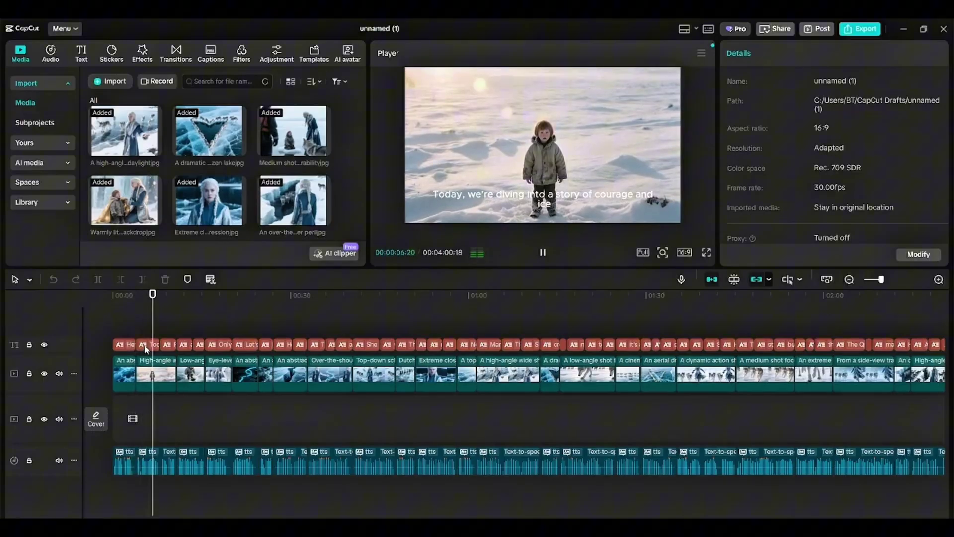
click(145, 345)
click(177, 54)
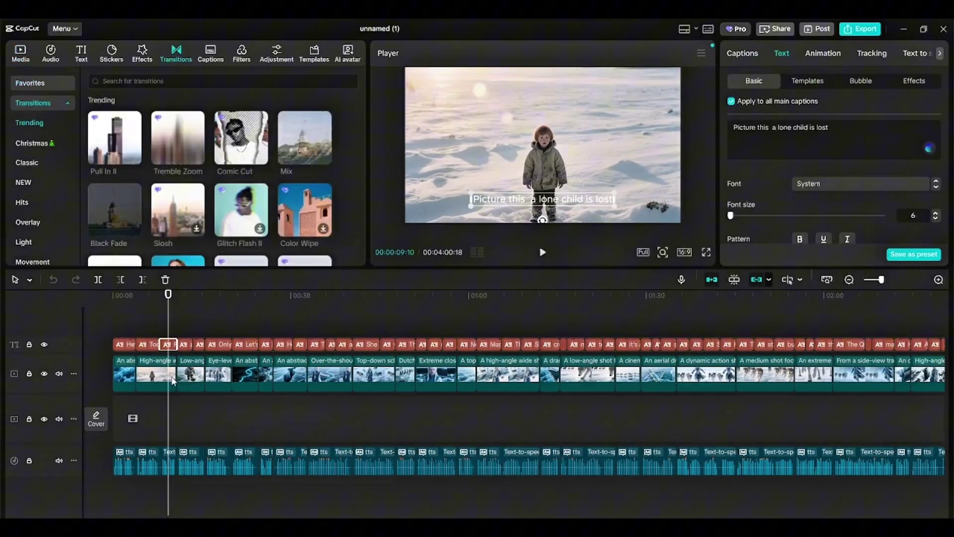
scroll(166, 388, down, 3)
drag(217, 294, 386, 294)
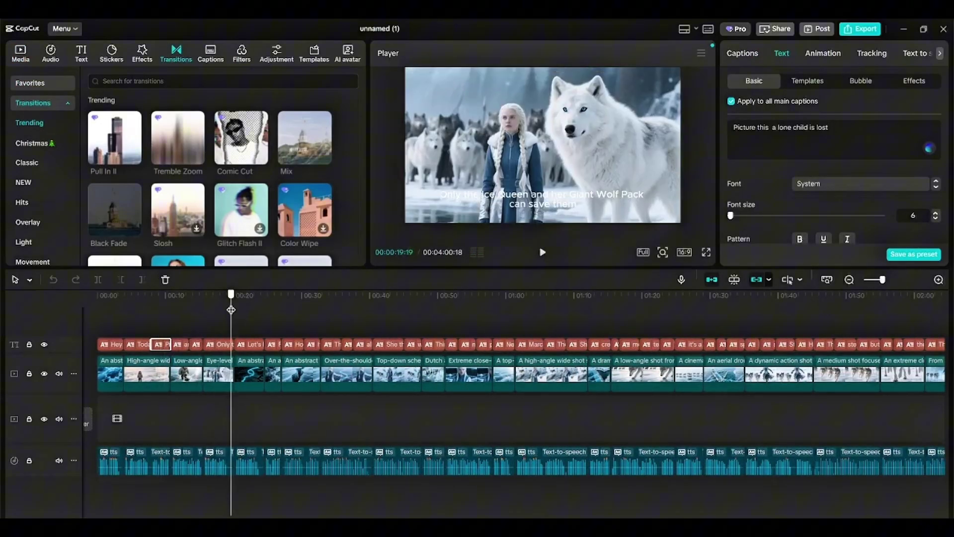
click(542, 252)
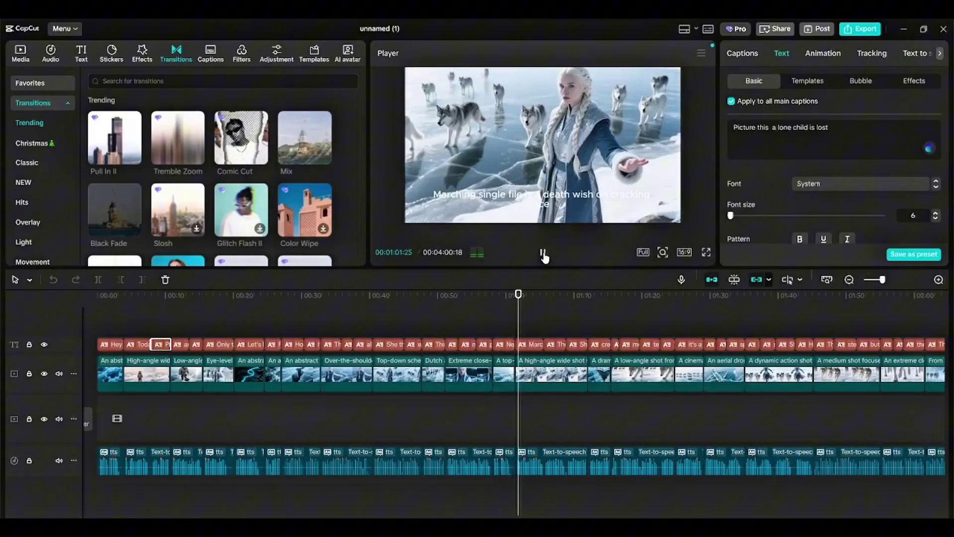
Move the high-angle, low-angle and dynamic action shots up a track, the aerial clip down
drag(546, 385, 560, 359)
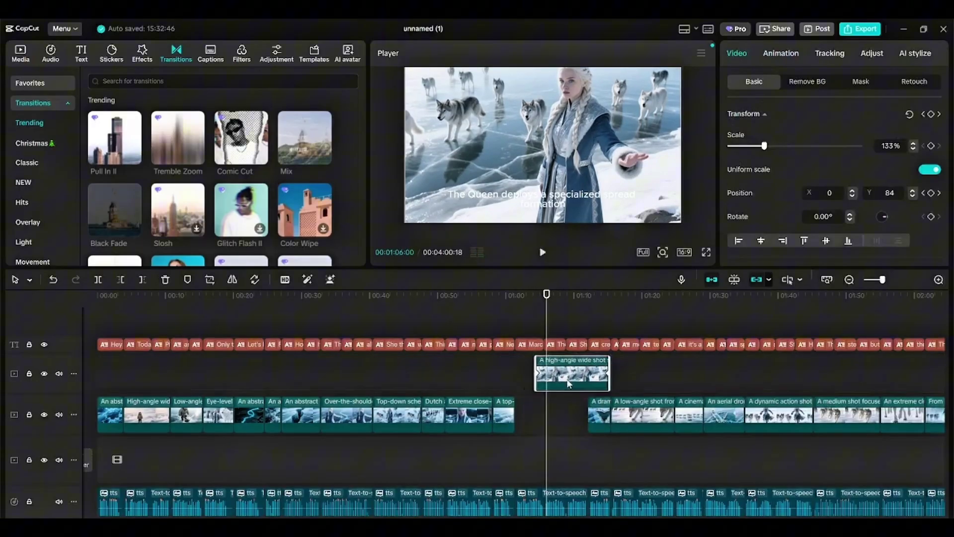
drag(626, 414, 656, 373)
drag(724, 413, 727, 448)
drag(779, 414, 783, 369)
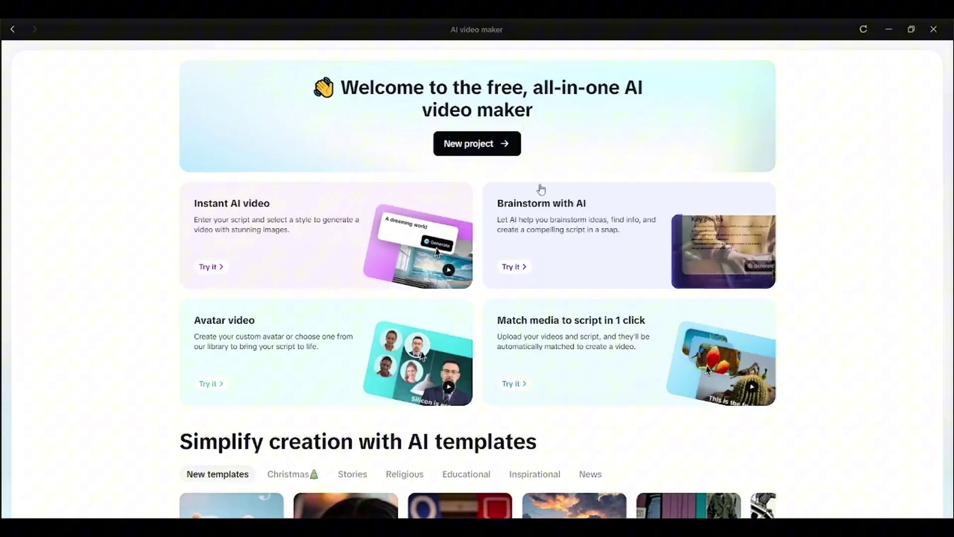
Launch the Brainstorm with AI card to show its welcome video
click(558, 218)
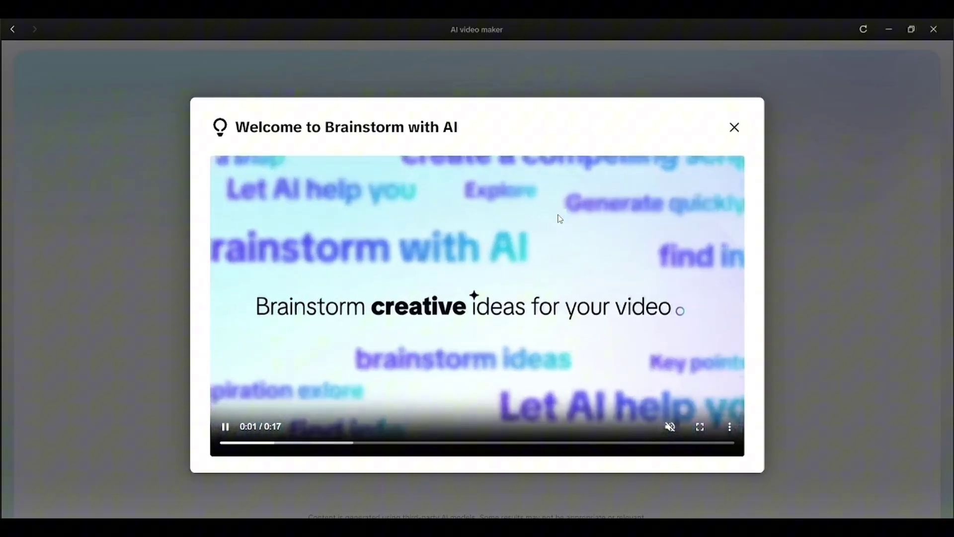
Submit the faceless AI tutorial ideas prompt and explore the first suggested topic
key(Escape)
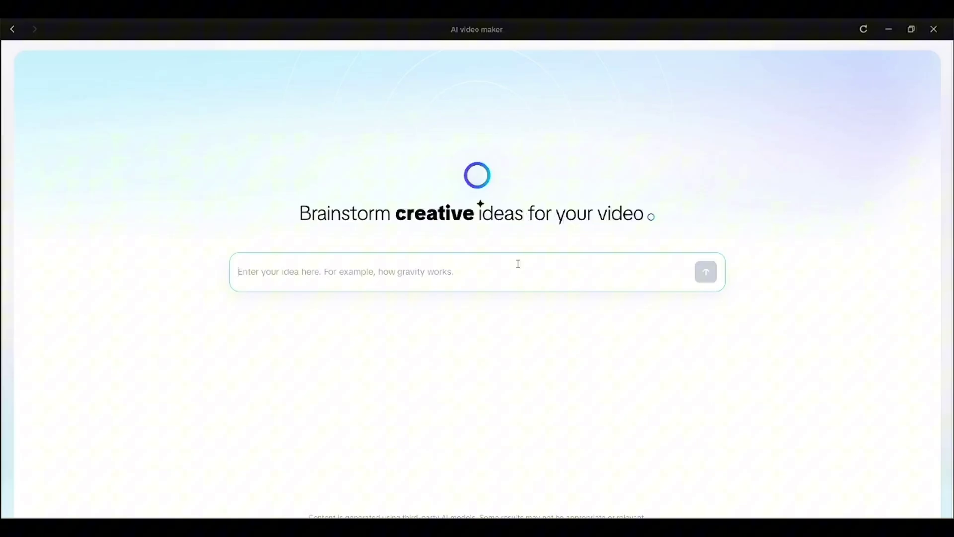
text(Give me 30 YouTube tutorial video ideas for my niche: faceless AI tool tutorials for creators)
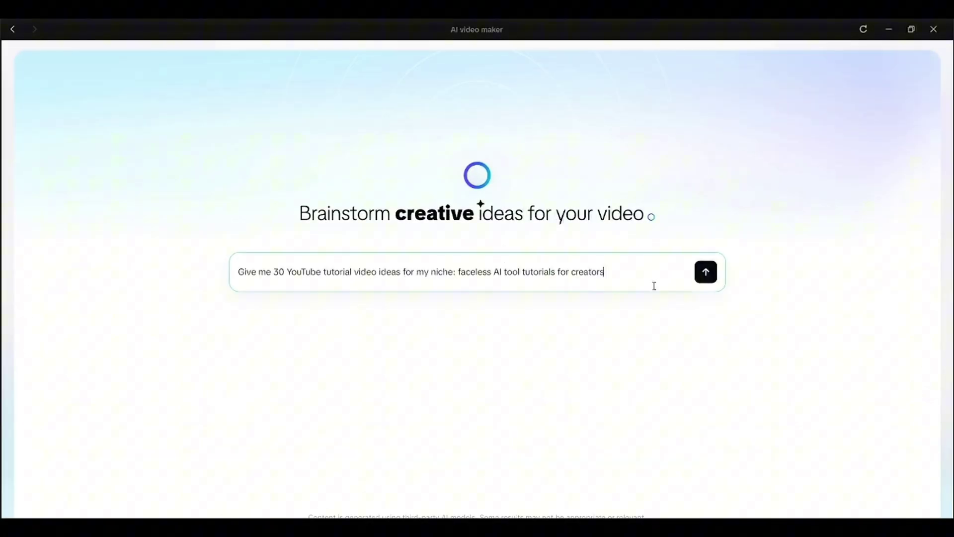
triple_click(347, 277)
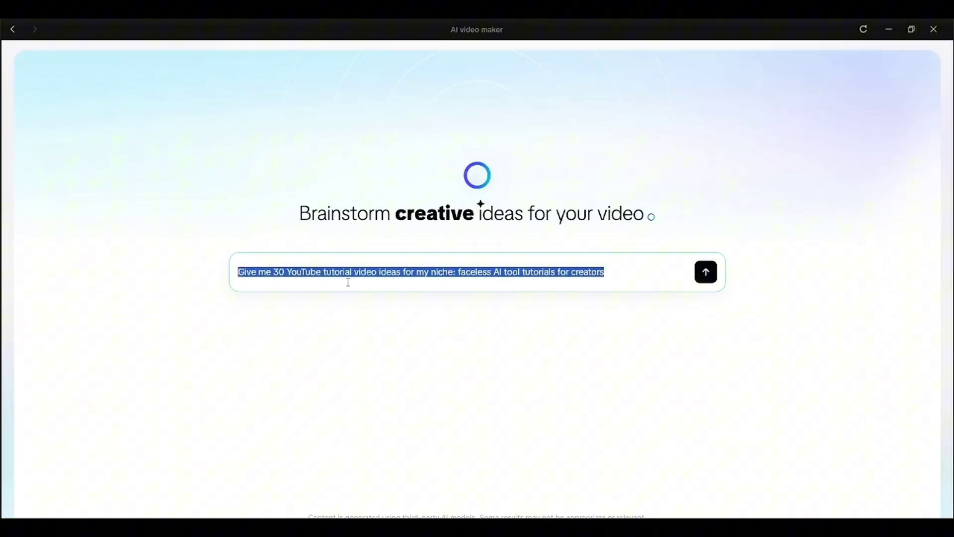
key(Return)
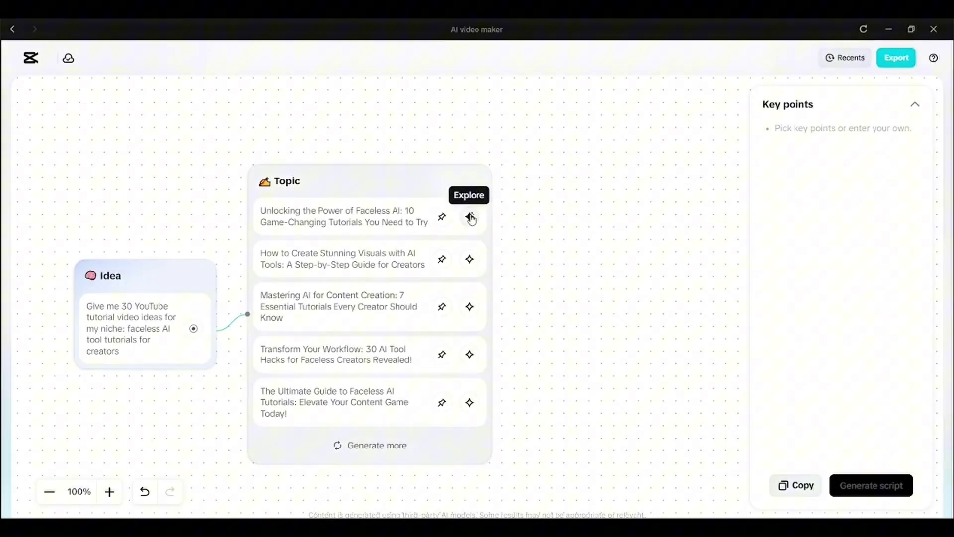
click(470, 218)
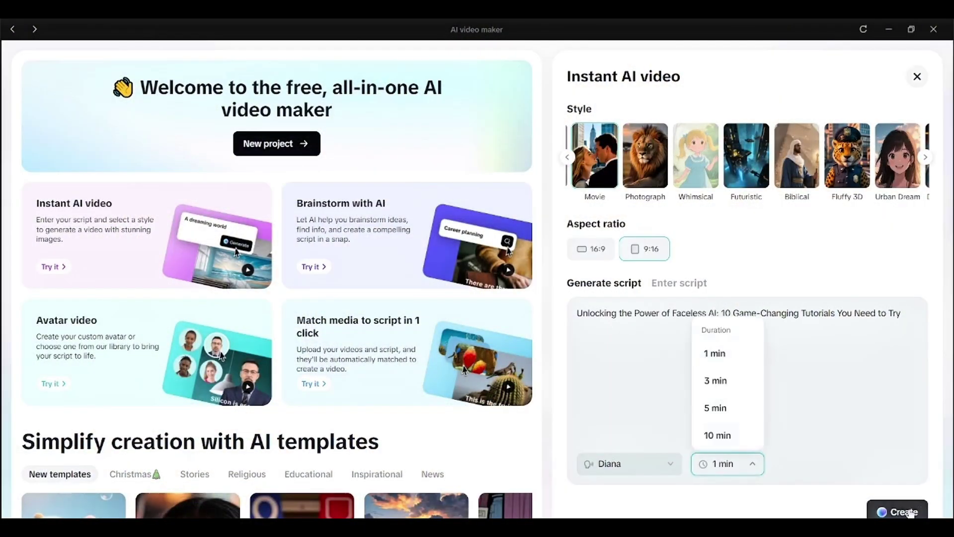
Generate the vertical video, swap scene two for the AI lightbulb image, and preview the last scene
click(898, 512)
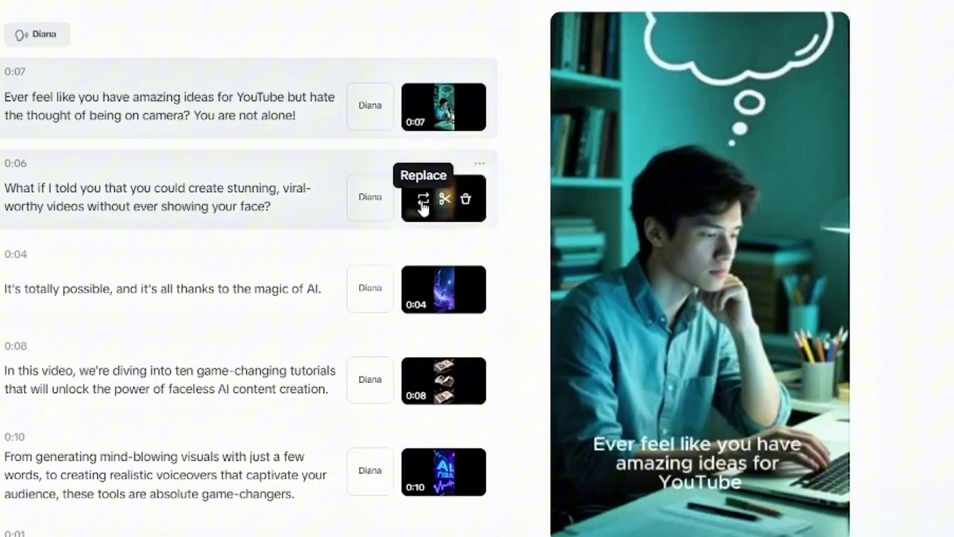
click(423, 201)
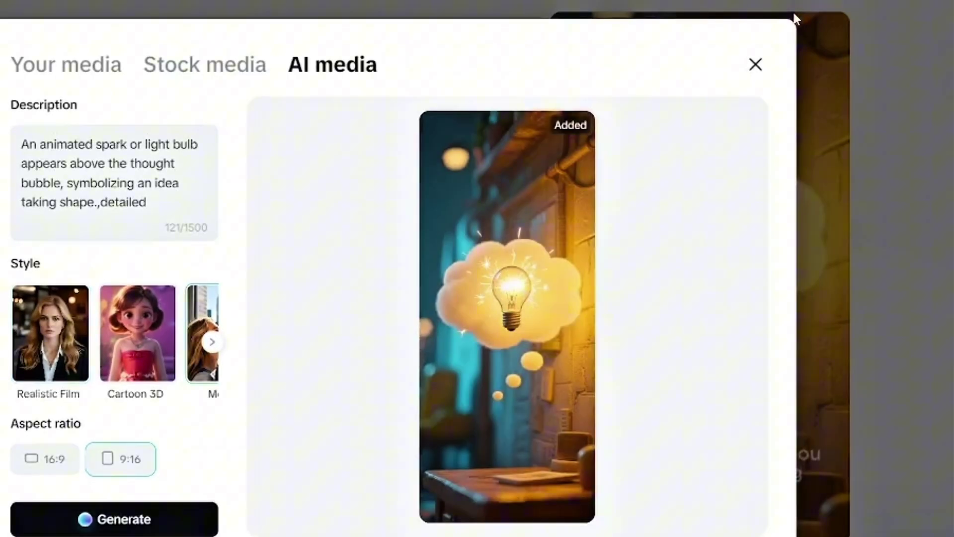
click(756, 65)
scroll(398, 487, down, 3)
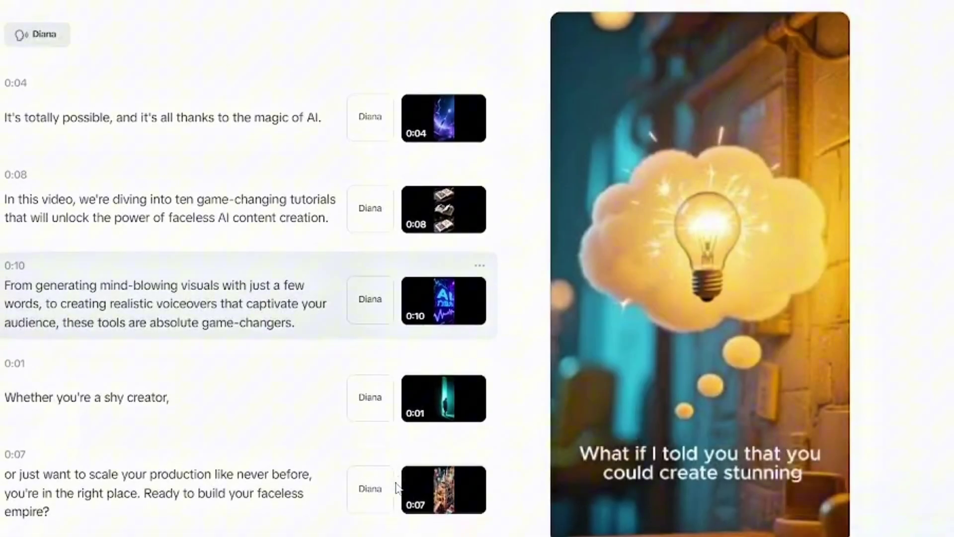
click(190, 474)
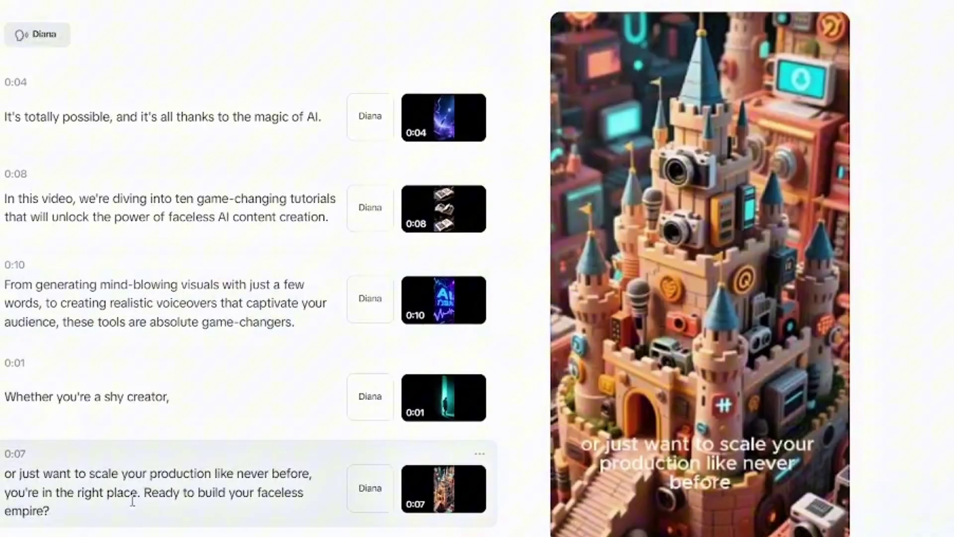